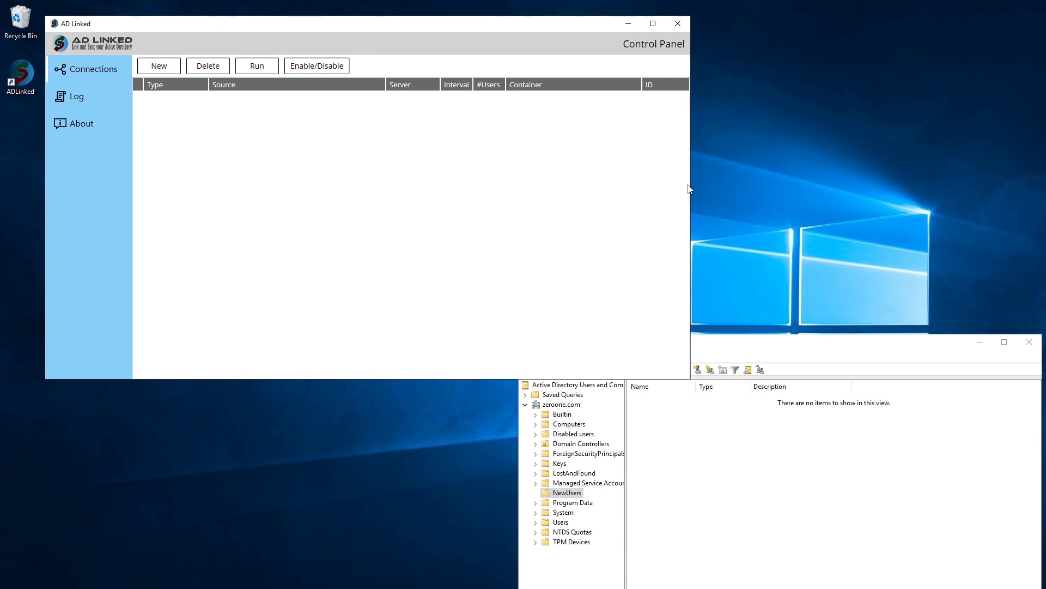
Check the contents of the NewUsers container under zeroone.com in Active Directory Users and Computers.
{"action": "left_click", "coordinate": [718, 346]}
{"action": "left_click", "coordinate": [580, 494]}
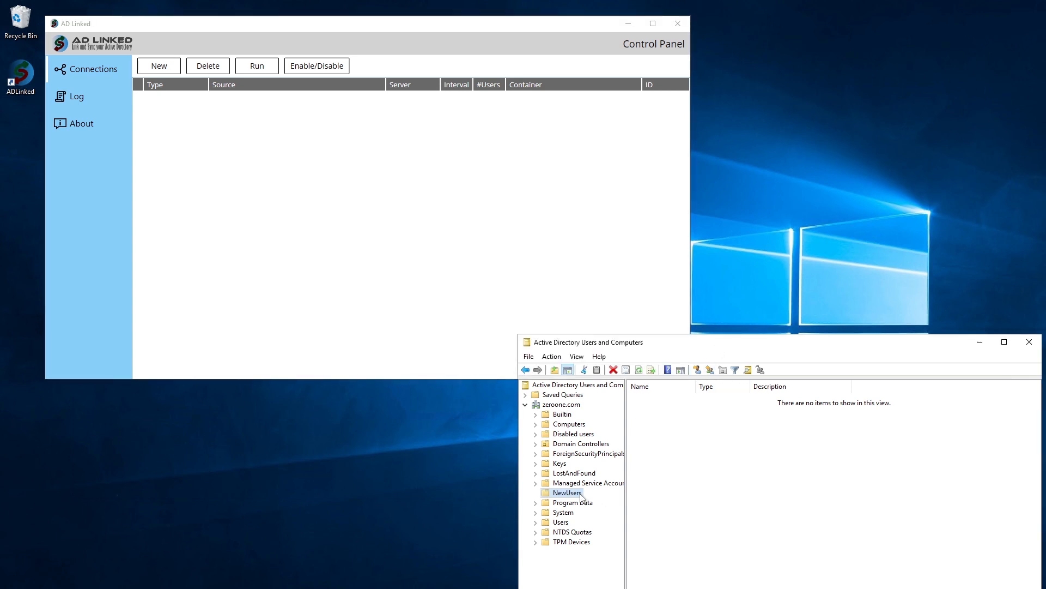
{"action": "left_click", "coordinate": [598, 493]}
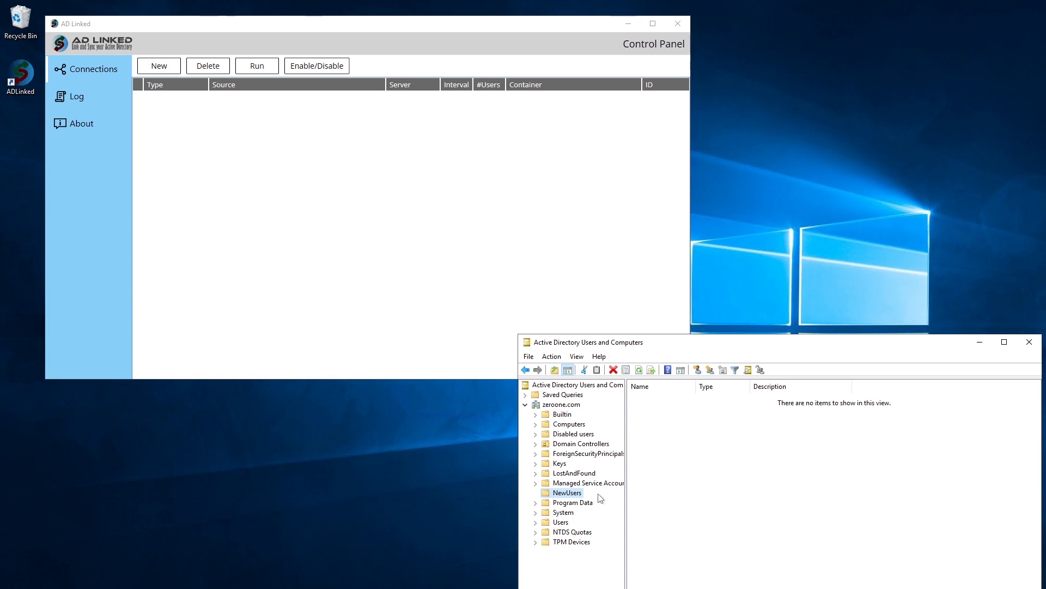
Switch to AD Linked and start a new sync connection with ADP Workforce Now as the connection source.
{"action": "left_click", "coordinate": [159, 65]}
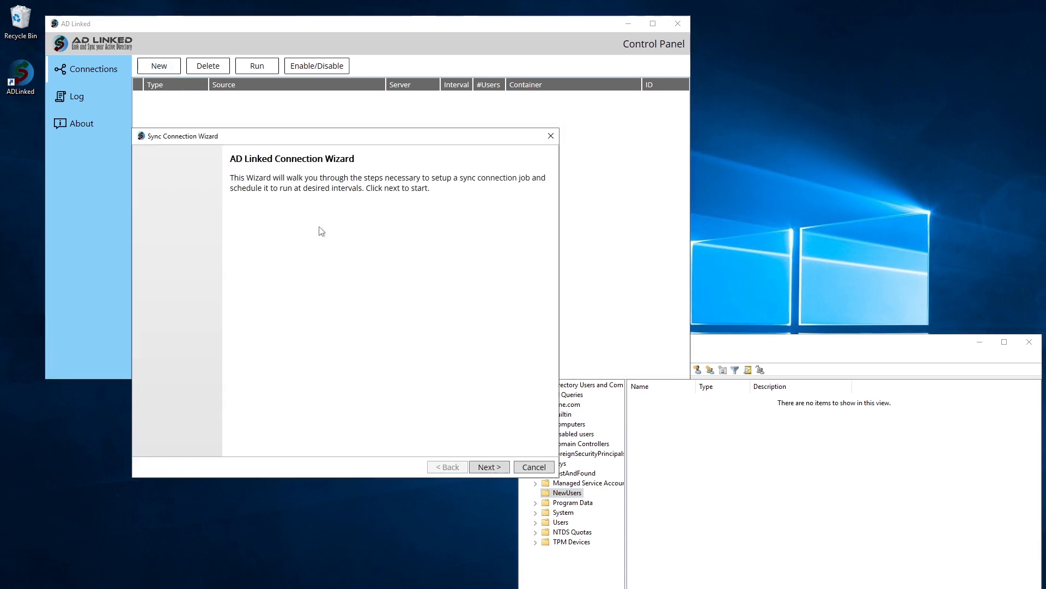
{"action": "left_click", "coordinate": [478, 468]}
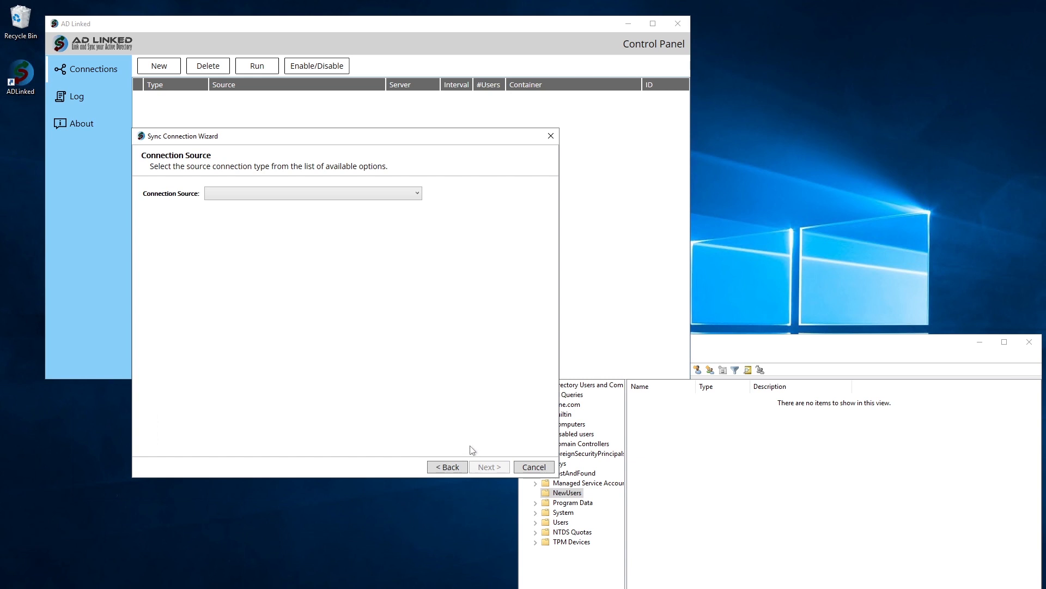
{"action": "left_click", "coordinate": [337, 198]}
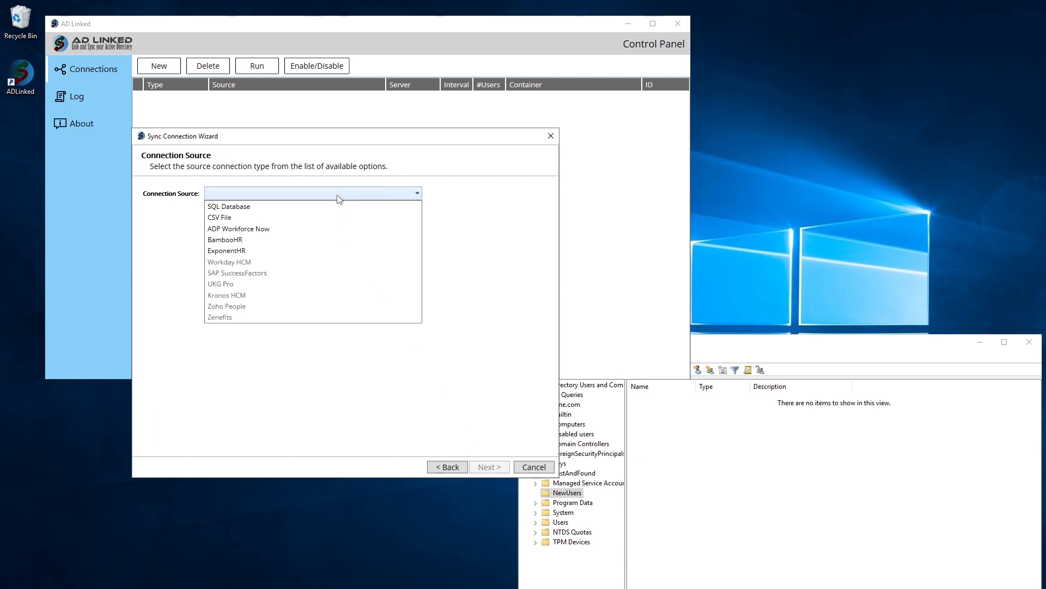
{"action": "left_click", "coordinate": [331, 234]}
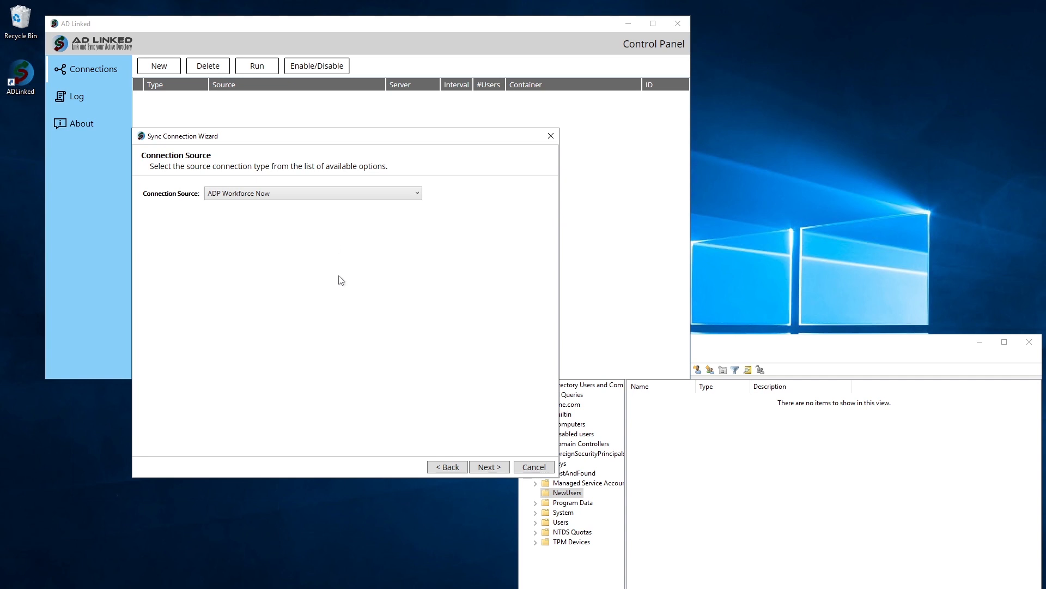
Verify the ADP Workforce Now connection details and proceed to the Active Directory connection details.
{"action": "left_click", "coordinate": [482, 467]}
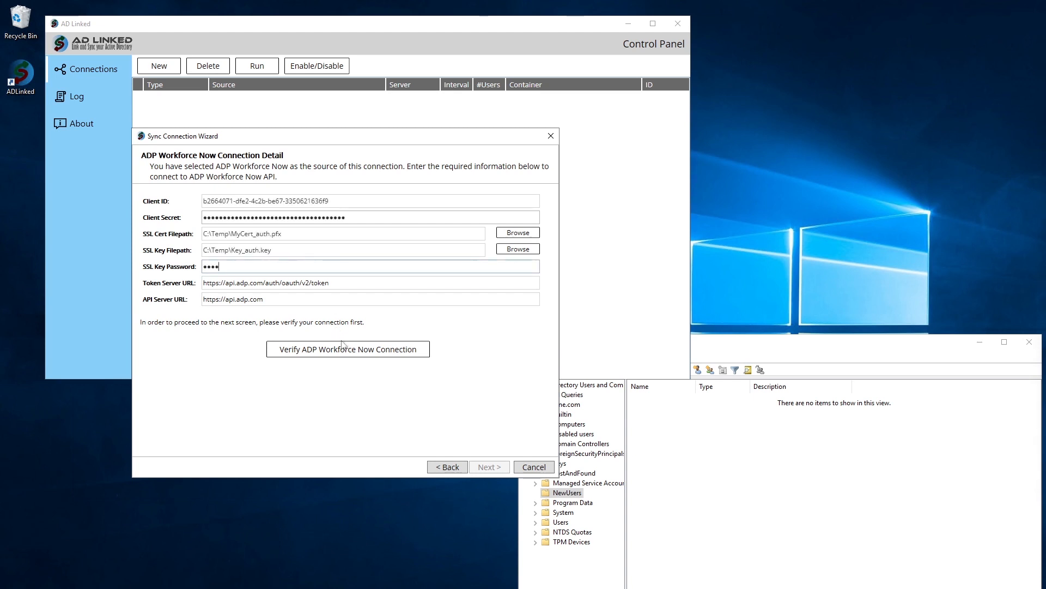
{"action": "left_click", "coordinate": [342, 346]}
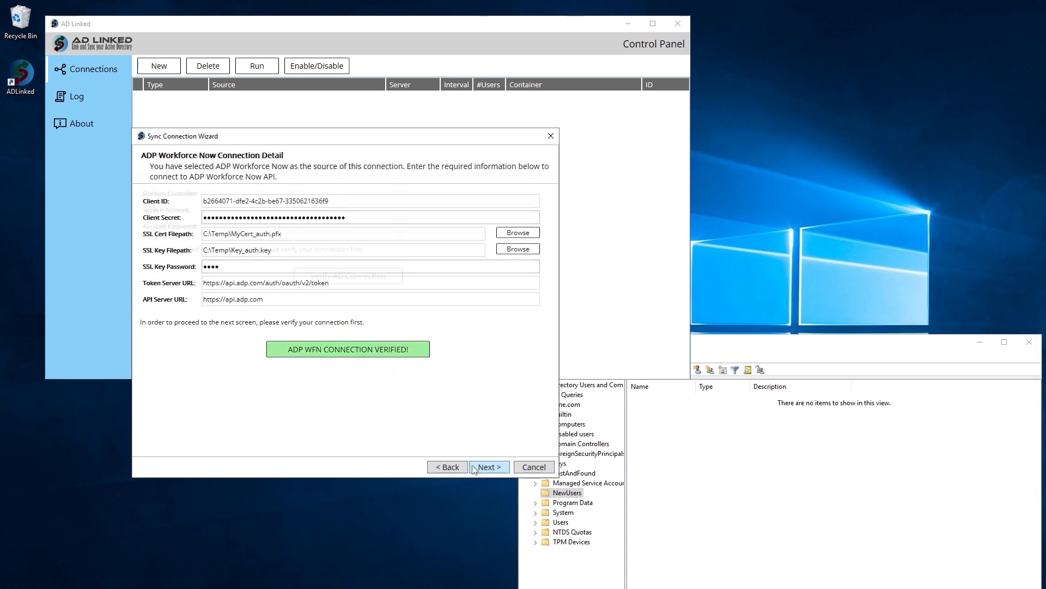
{"action": "left_click", "coordinate": [475, 464]}
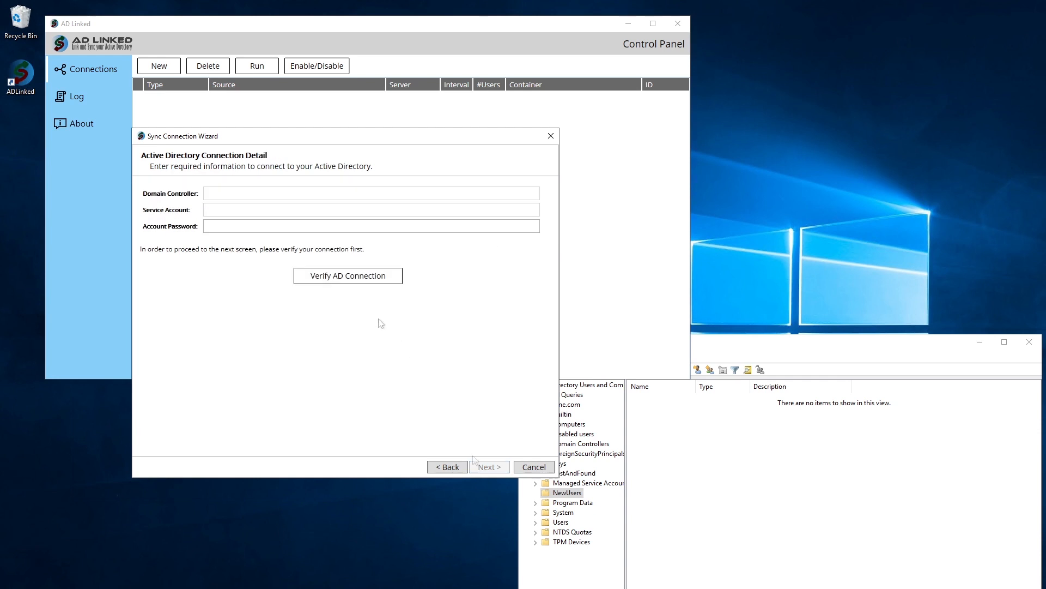
Enter domain controller devvm01, service account zeroone\administrator and the account password, verify the AD connection and proceed to attribute mapping.
{"action": "left_click", "coordinate": [227, 194]}
{"action": "type", "text": "devvm01"}
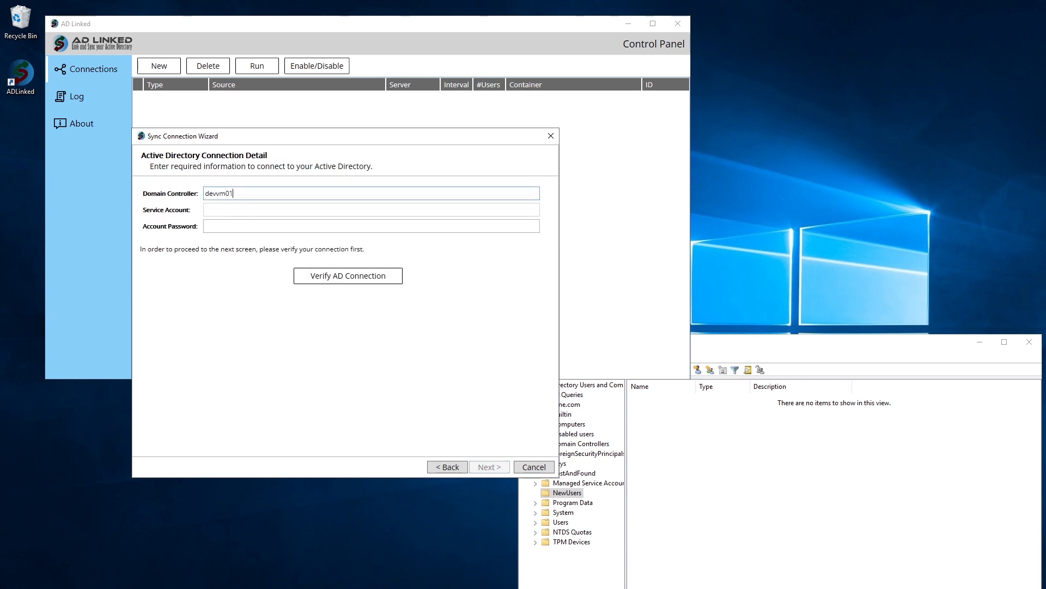
{"action": "key", "text": "Tab"}
{"action": "type", "text": "ze"}
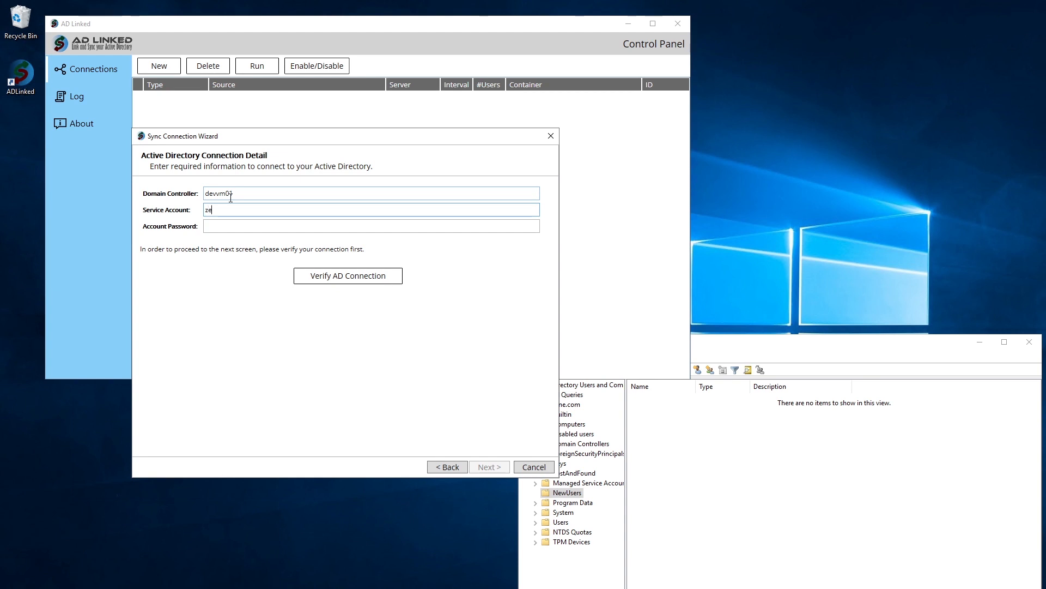
{"action": "type", "text": "roone\\administrator"}
{"action": "key", "text": "Tab"}
{"action": "type", "text": "••••"}
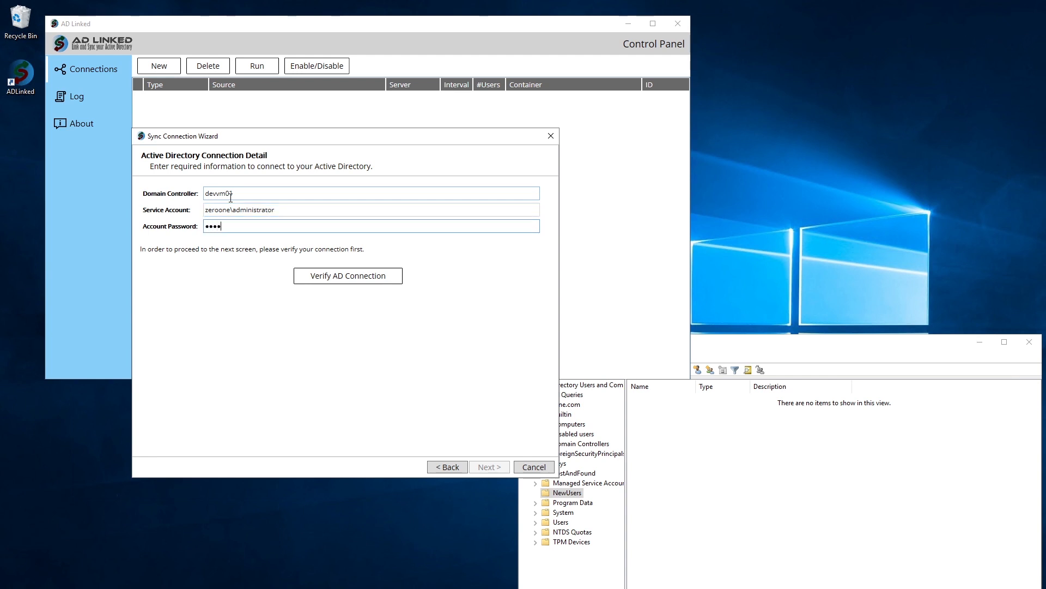
{"action": "type", "text": "••••••"}
{"action": "left_click", "coordinate": [345, 281]}
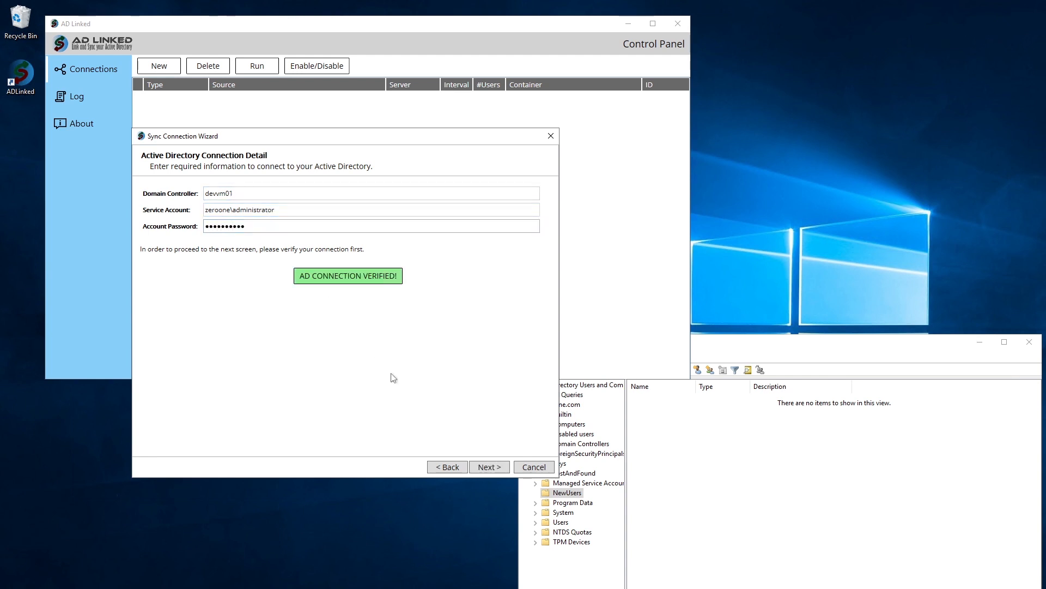
{"action": "left_click", "coordinate": [487, 466]}
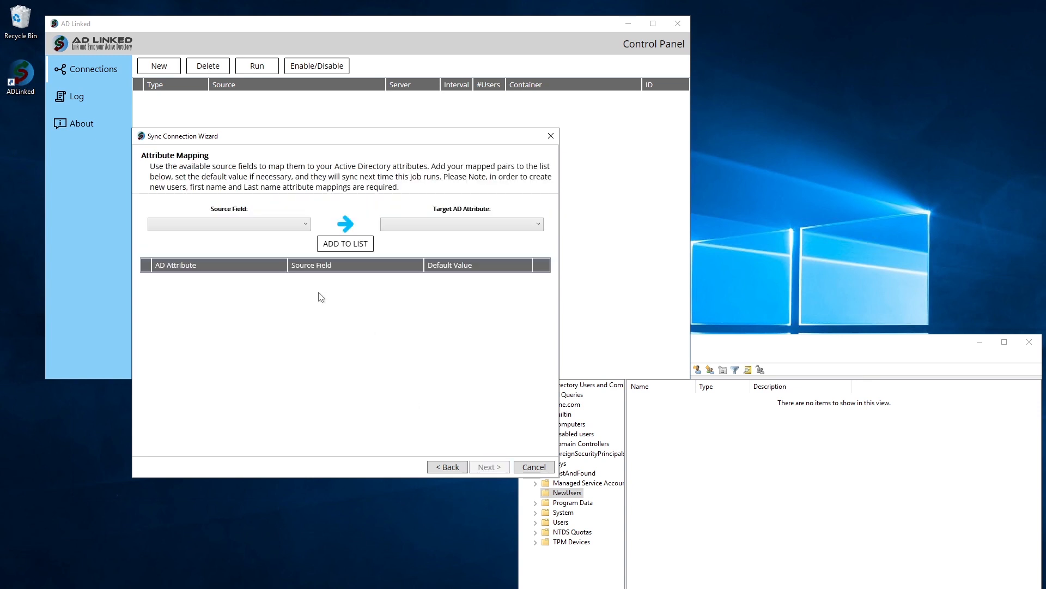
Add a mapping from the FirstName source field to the First Name (givenName) AD attribute.
{"action": "left_click", "coordinate": [293, 225]}
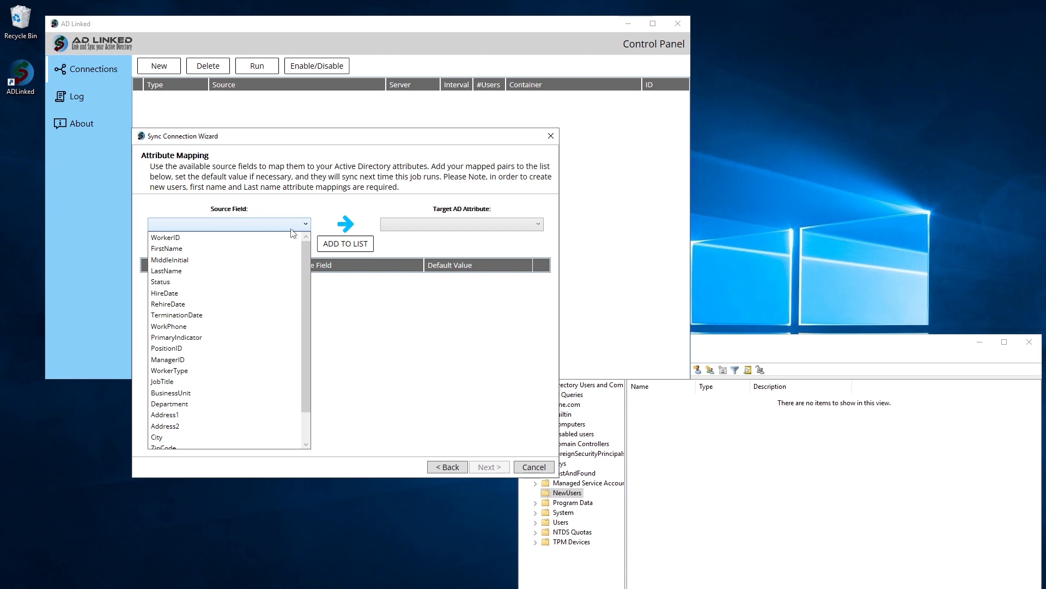
{"action": "left_click", "coordinate": [262, 248]}
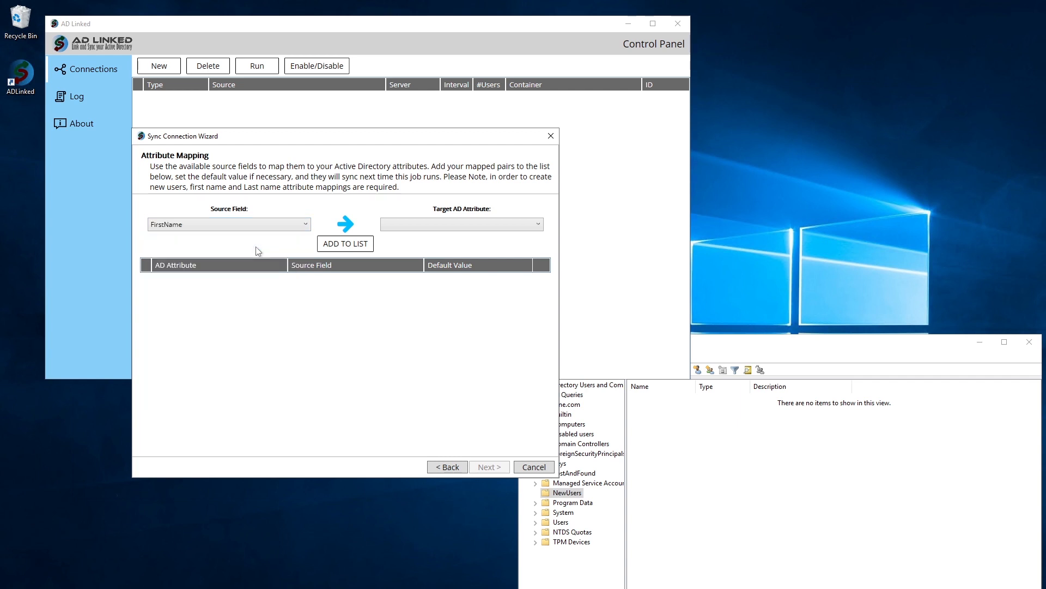
{"action": "left_click", "coordinate": [399, 229]}
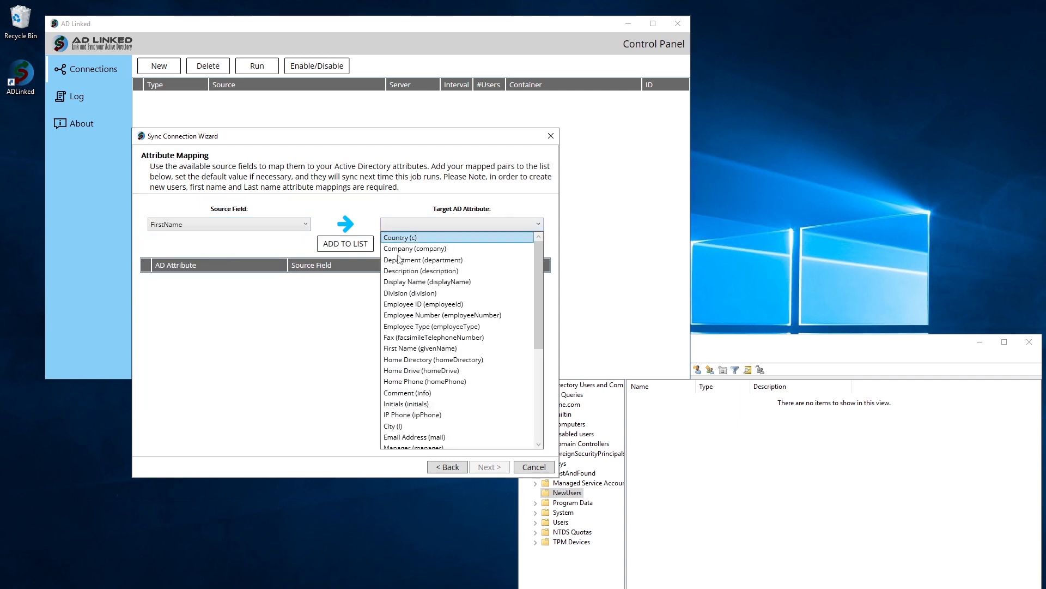
{"action": "left_click", "coordinate": [410, 348]}
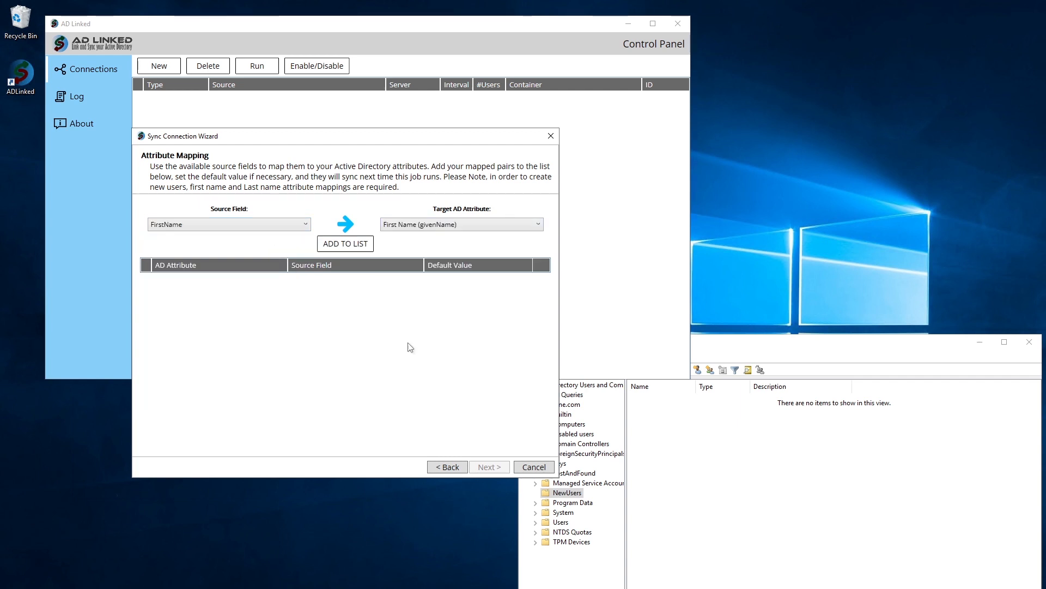
{"action": "left_click", "coordinate": [358, 244]}
Add a mapping from the LastName source field to the Last Name (sn) AD attribute.
{"action": "left_click", "coordinate": [305, 224]}
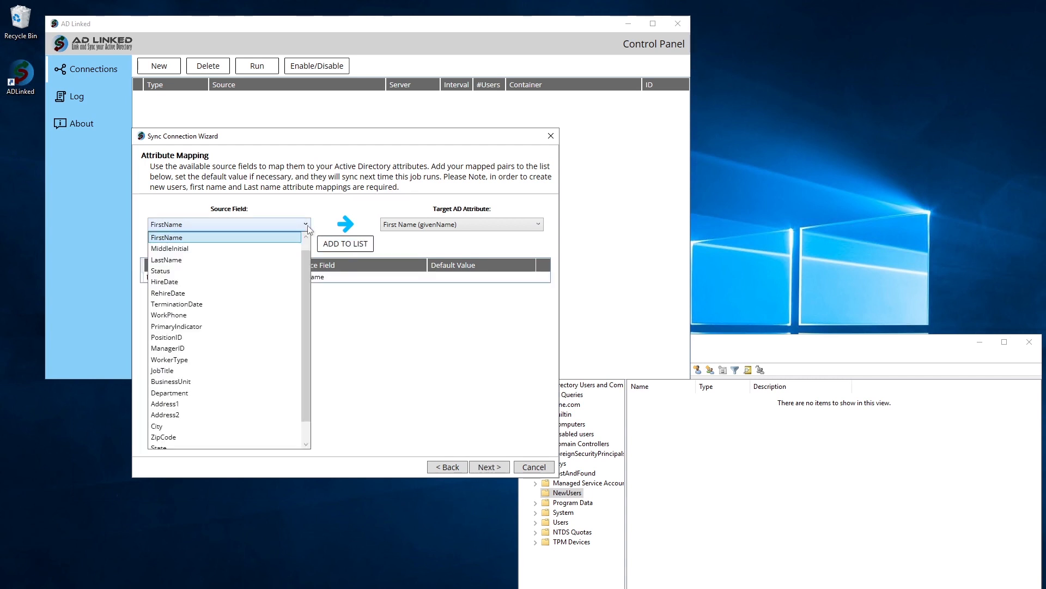
{"action": "left_click", "coordinate": [272, 260]}
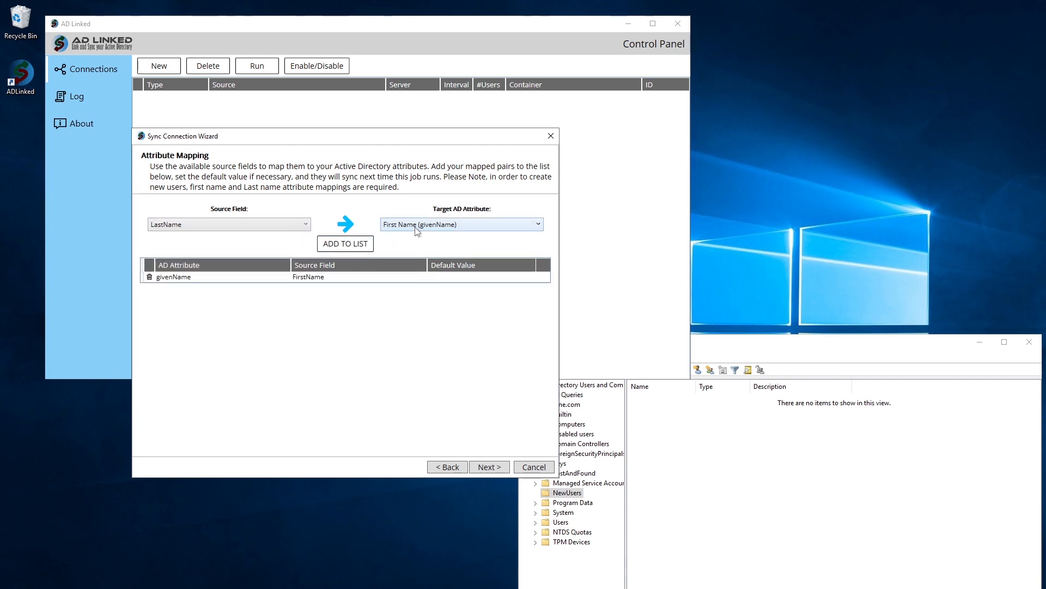
{"action": "left_click", "coordinate": [416, 229]}
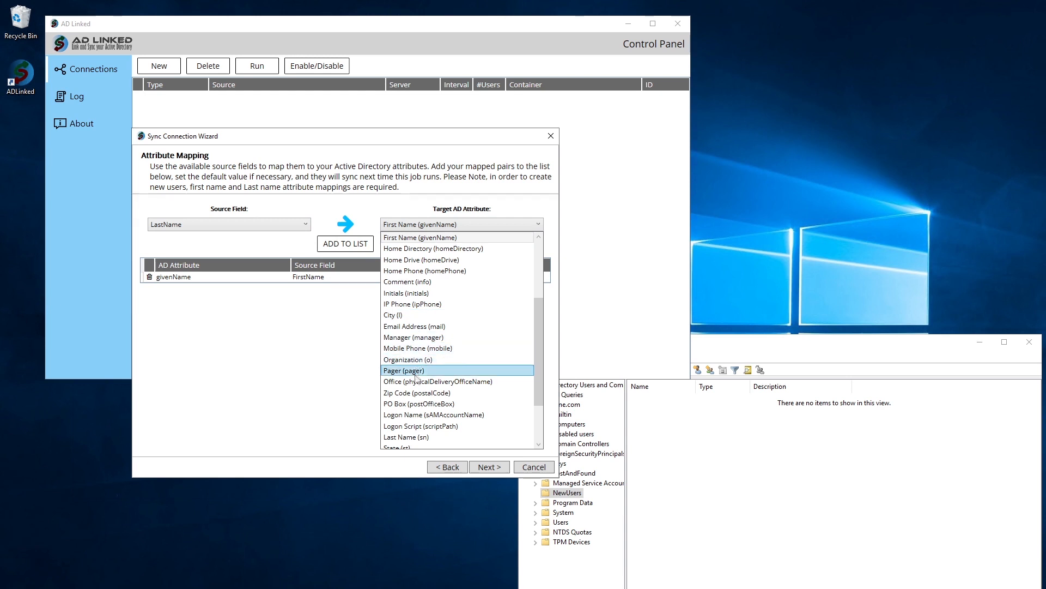
{"action": "left_click", "coordinate": [417, 436]}
{"action": "left_click", "coordinate": [352, 243]}
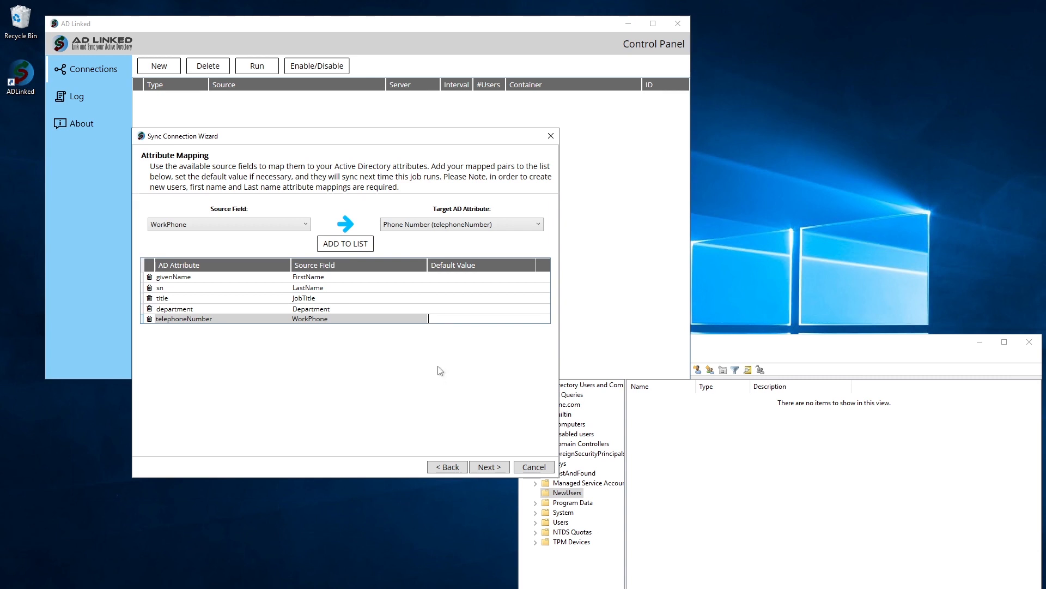
Enter a default phone number for the telephoneNumber mapping.
{"action": "type", "text": "55599988"}
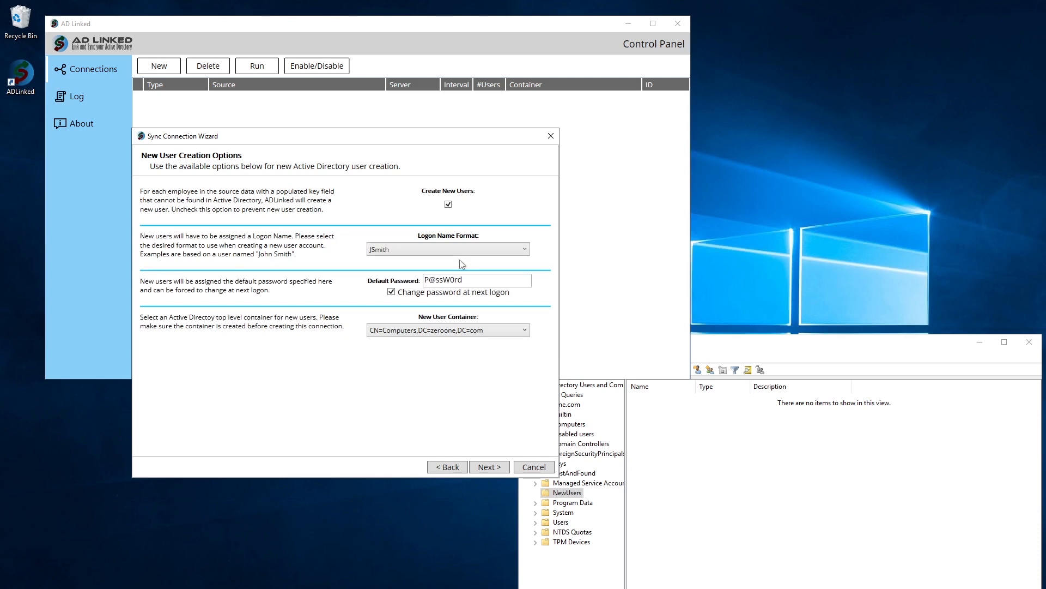
Keep the JSmith logon name format, set the new user container to CN=NewUsers,DC=zeroone,DC=com and proceed.
{"action": "left_click", "coordinate": [463, 251]}
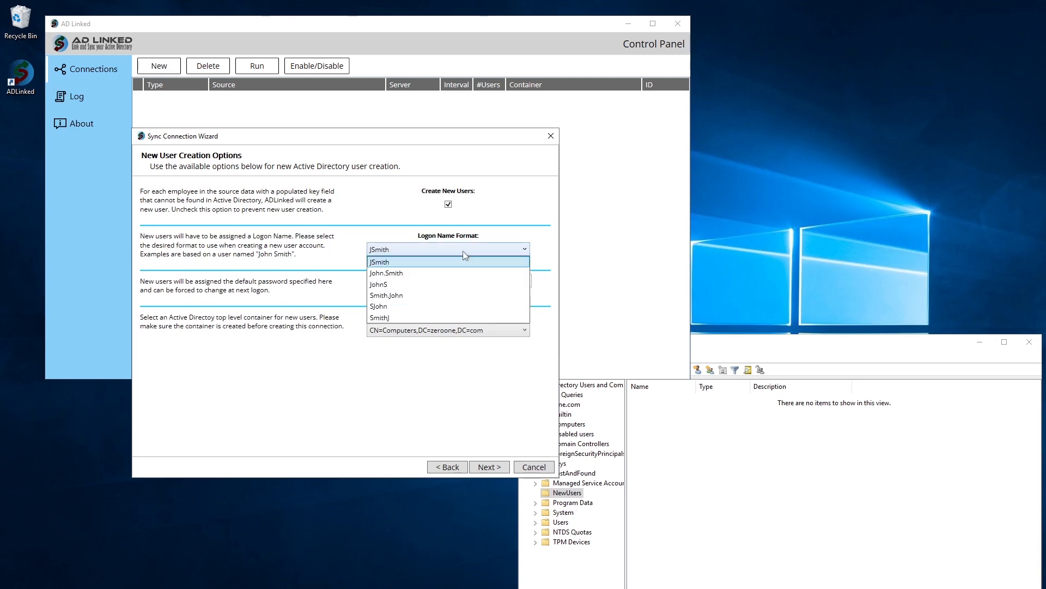
{"action": "left_click", "coordinate": [462, 251]}
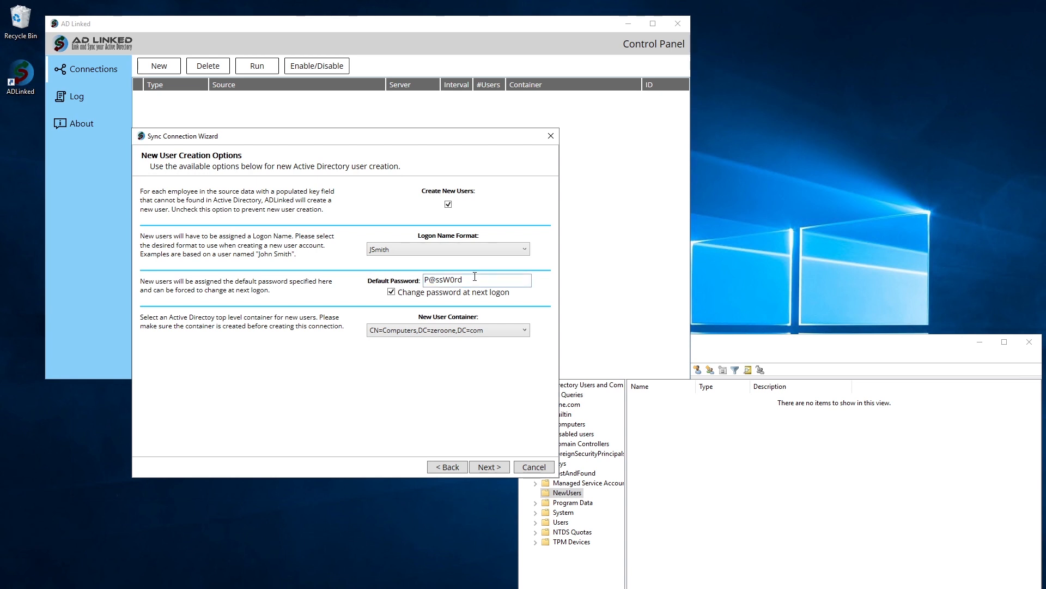
{"action": "left_click", "coordinate": [466, 334]}
{"action": "left_click", "coordinate": [430, 377]}
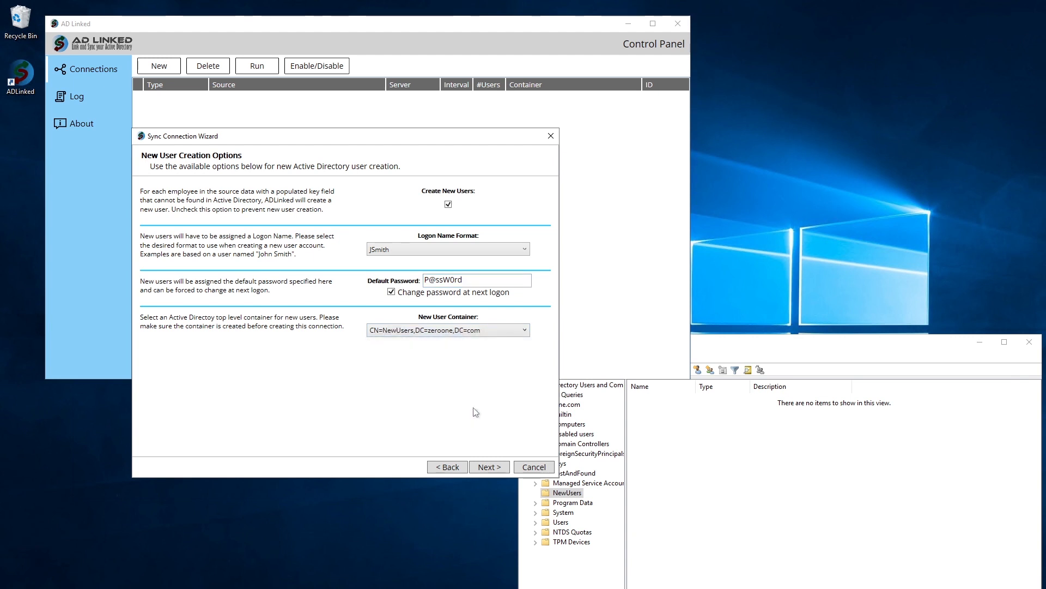
{"action": "left_click", "coordinate": [483, 467]}
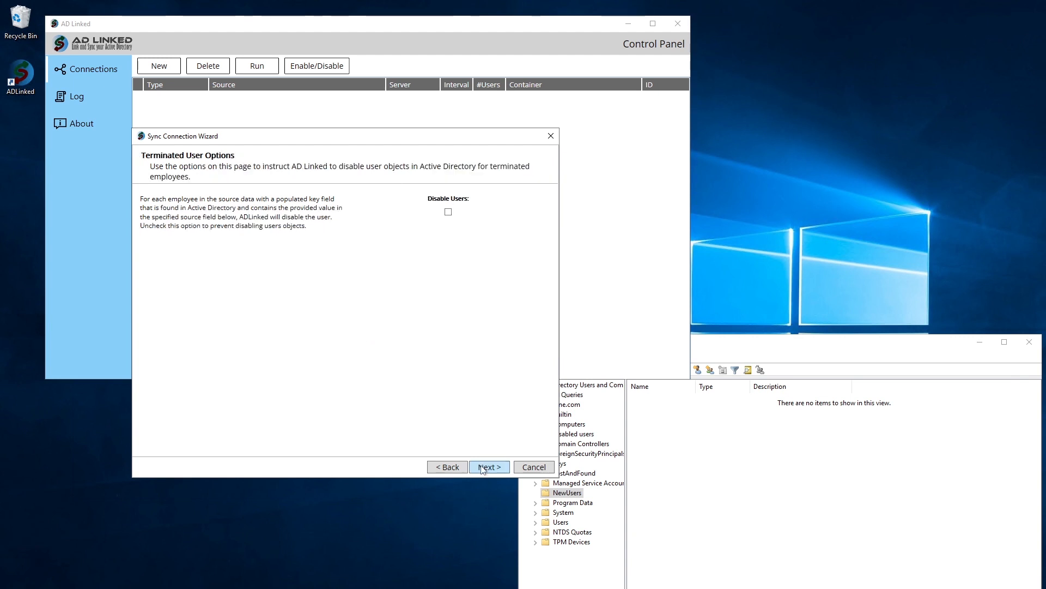
Enable disabling of terminated users and set the terminated employee field to Status.
{"action": "left_click", "coordinate": [449, 212]}
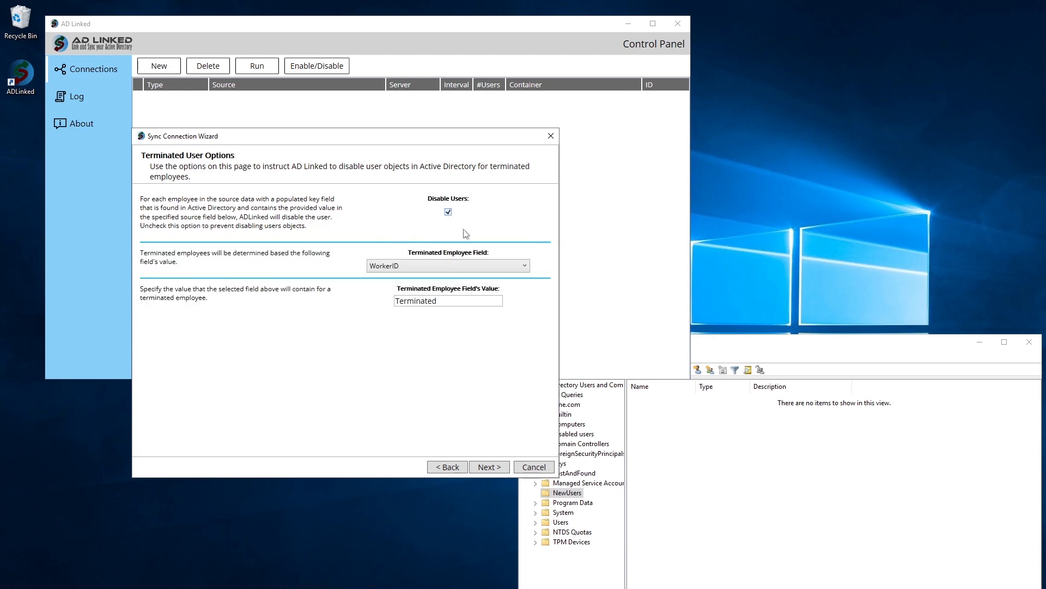
{"action": "left_click", "coordinate": [509, 267]}
{"action": "left_click", "coordinate": [461, 323]}
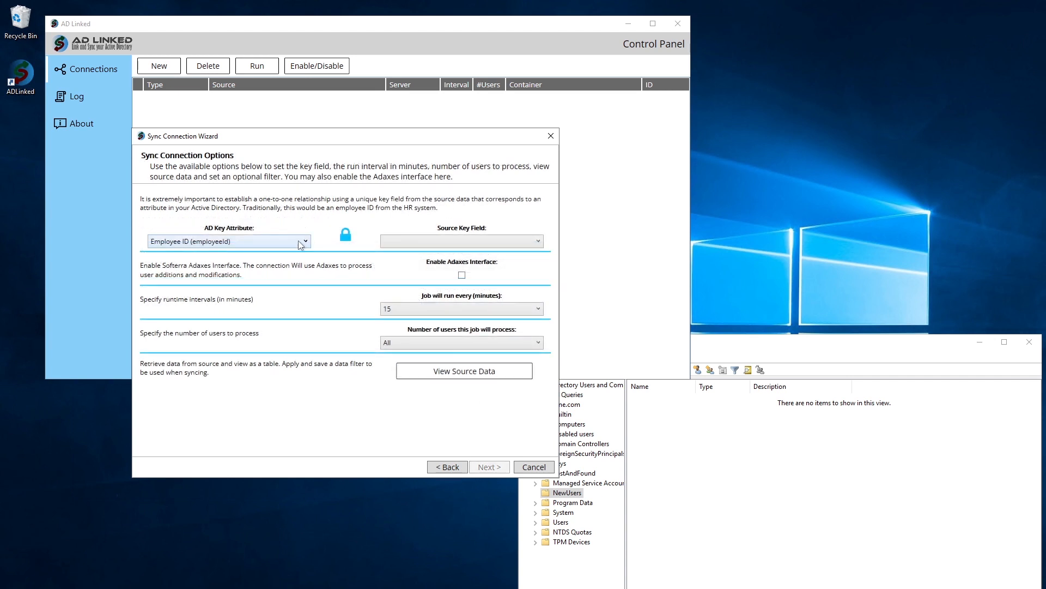
Keep Employee ID (employeeId) as the AD key attribute and set the source key field to WorkerID.
{"action": "left_click", "coordinate": [300, 242]}
{"action": "left_click", "coordinate": [303, 241]}
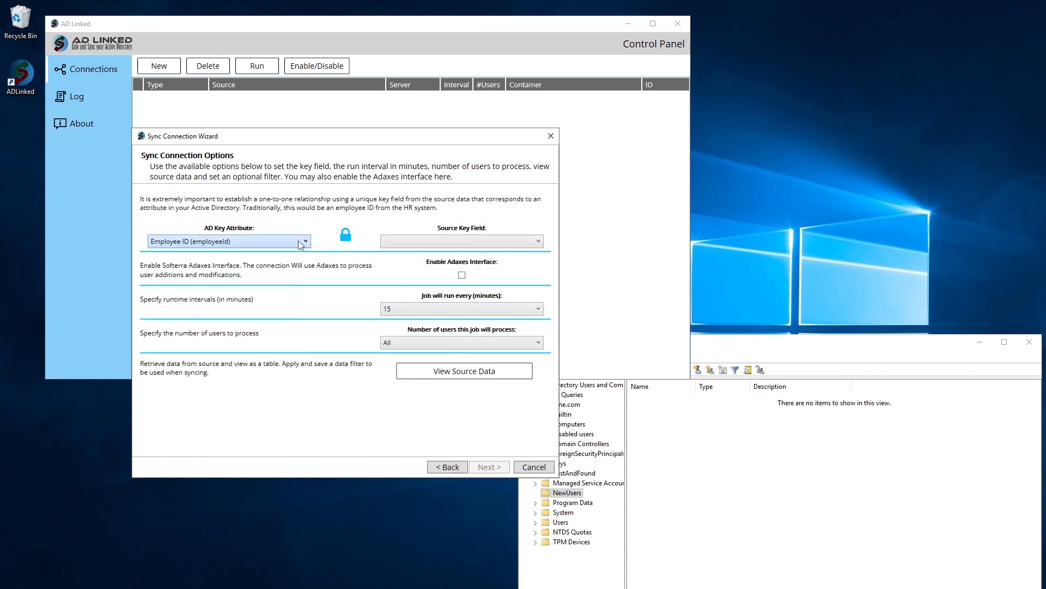
{"action": "left_click", "coordinate": [423, 241]}
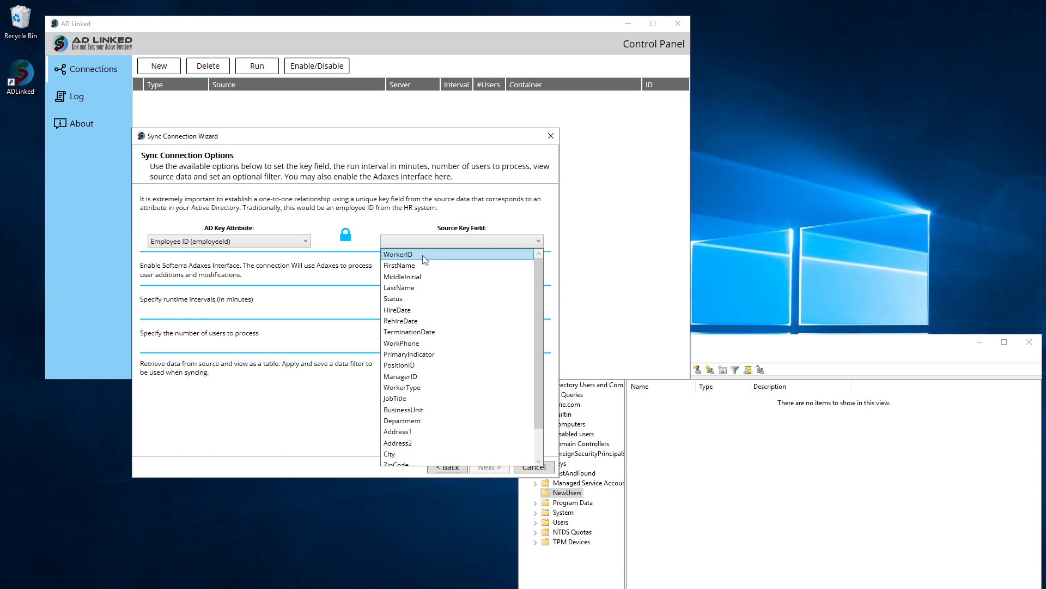
{"action": "left_click", "coordinate": [422, 255]}
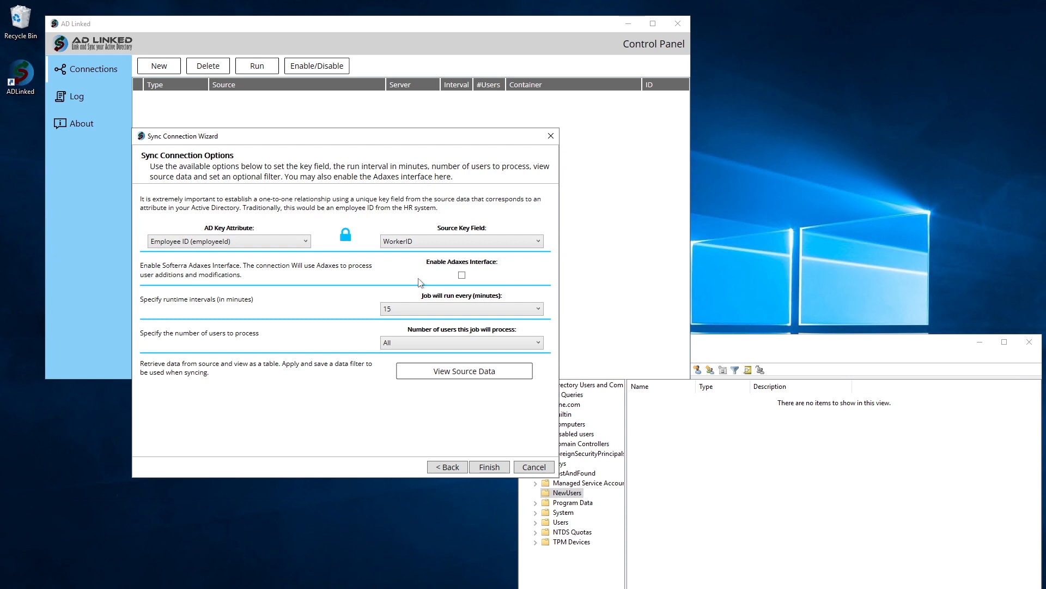
{"action": "left_click", "coordinate": [462, 275]}
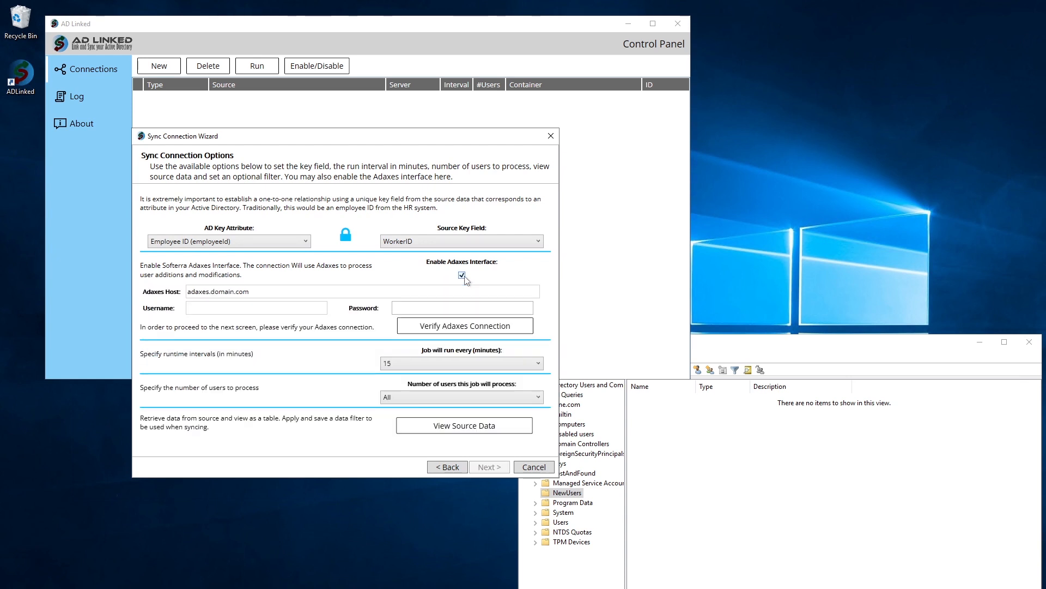
{"action": "left_click", "coordinate": [283, 293]}
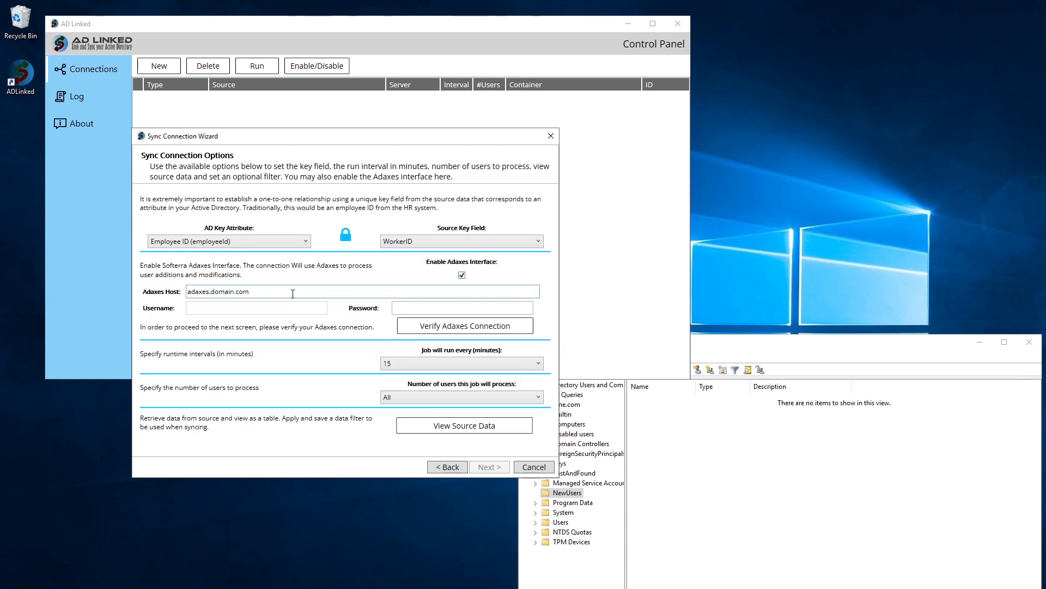
{"action": "left_click", "coordinate": [435, 307]}
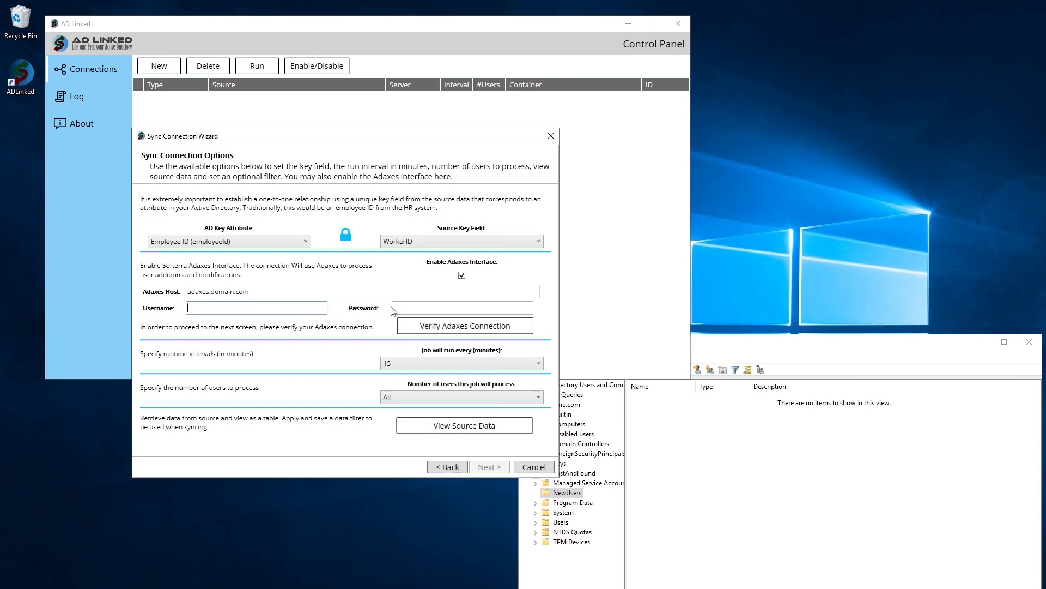
{"action": "left_click", "coordinate": [462, 275]}
Set the job to run every 30 minutes and limit the number of users it processes to 5.
{"action": "left_click", "coordinate": [436, 309]}
{"action": "left_click", "coordinate": [396, 351]}
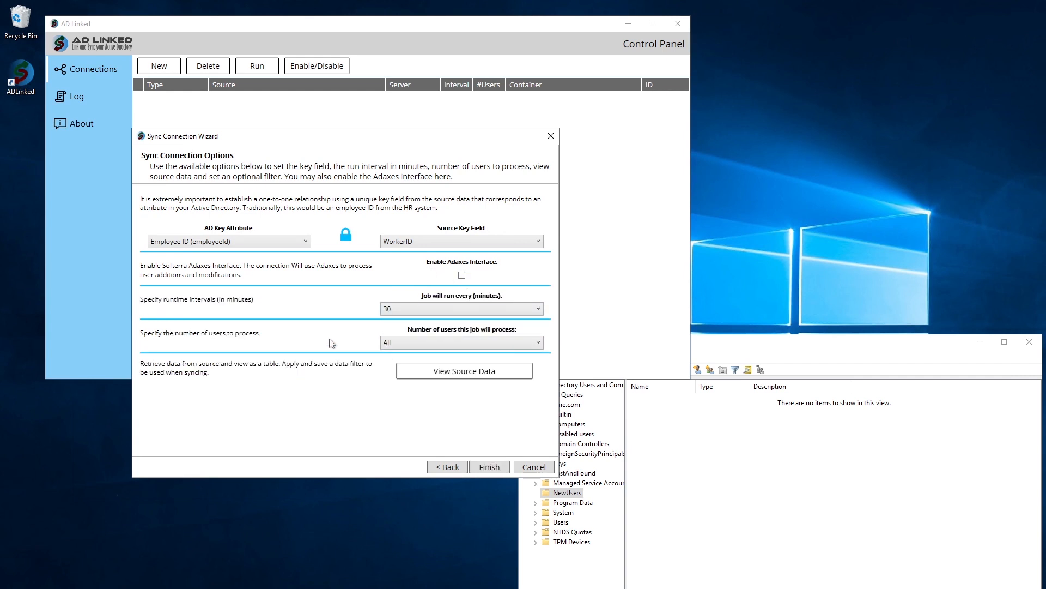
{"action": "left_click", "coordinate": [401, 343]}
{"action": "left_click", "coordinate": [434, 389]}
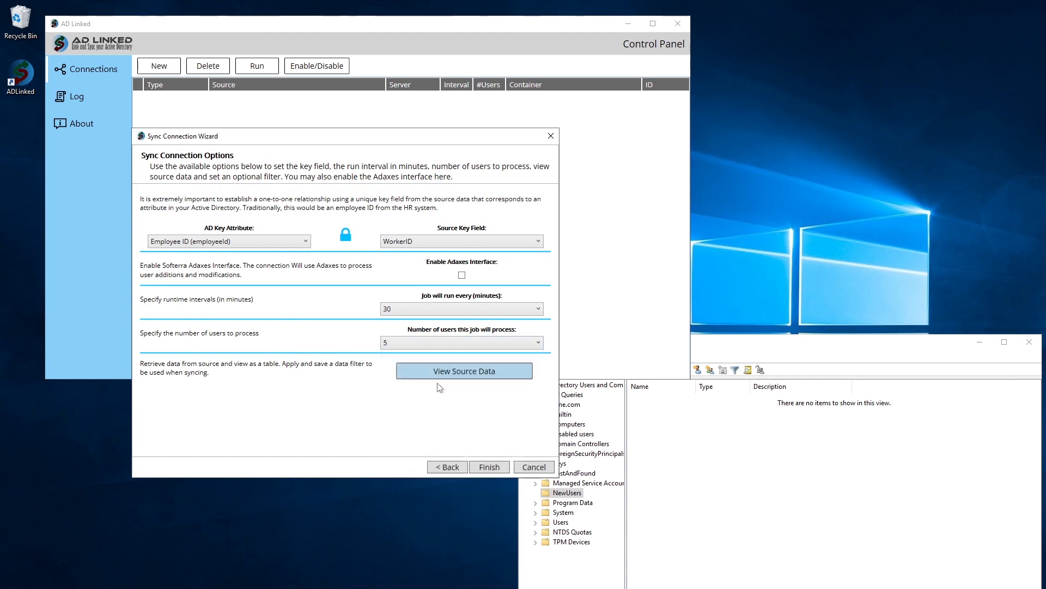
Retrieve the connection's source data as a table and filter it to rows whose Status is Equal To active.
{"action": "left_click", "coordinate": [439, 377]}
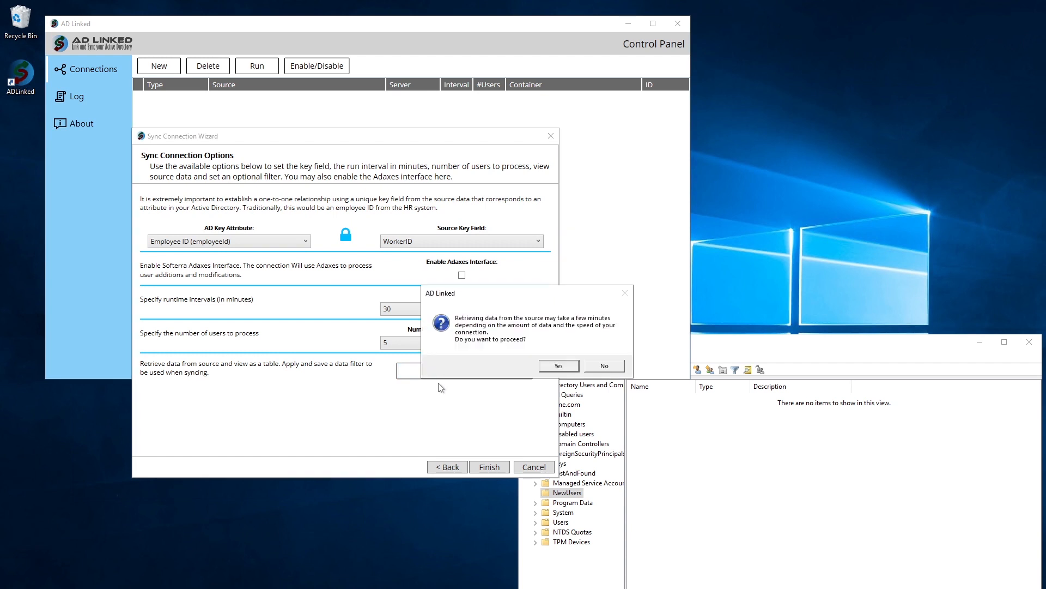
{"action": "left_click", "coordinate": [559, 366]}
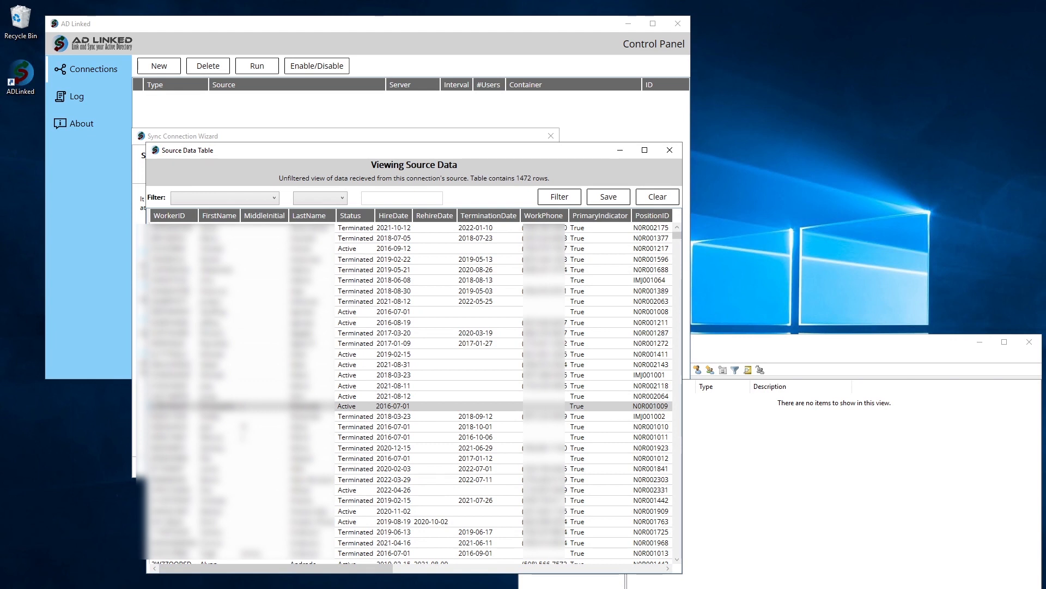
{"action": "type", "text": "active"}
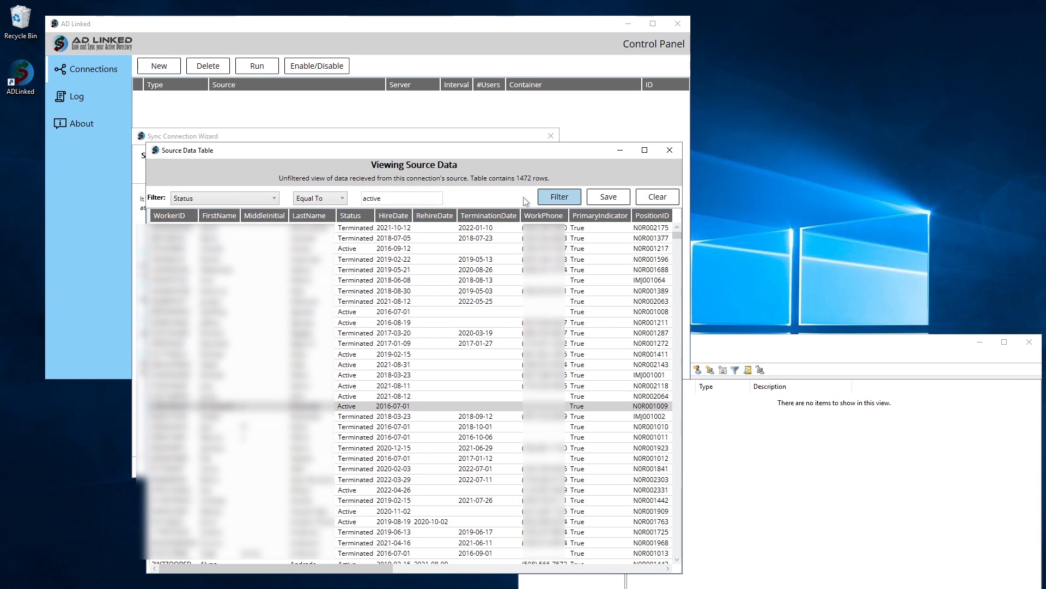
{"action": "left_click", "coordinate": [543, 196]}
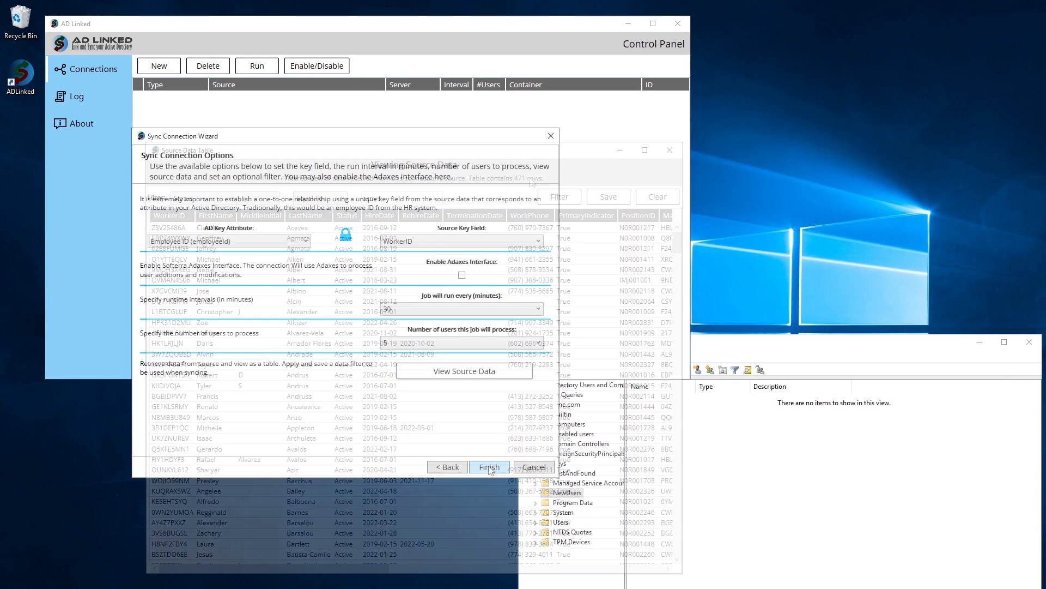
Finish the sync connection without restarting the ADLinked service, and run the new ADP Workforce Now connection once.
{"action": "left_click", "coordinate": [489, 467]}
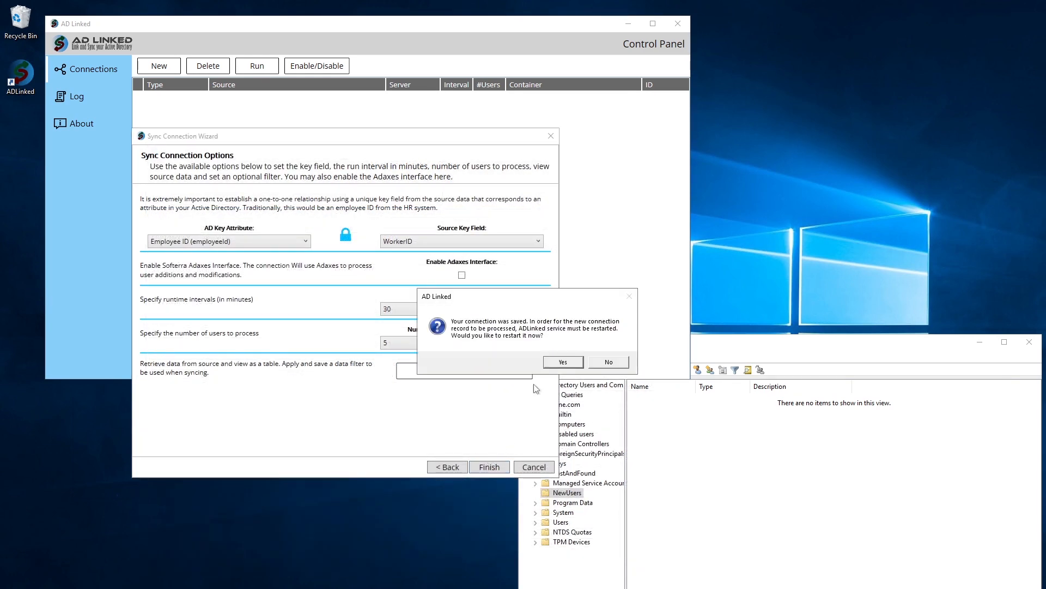
{"action": "left_click", "coordinate": [597, 364]}
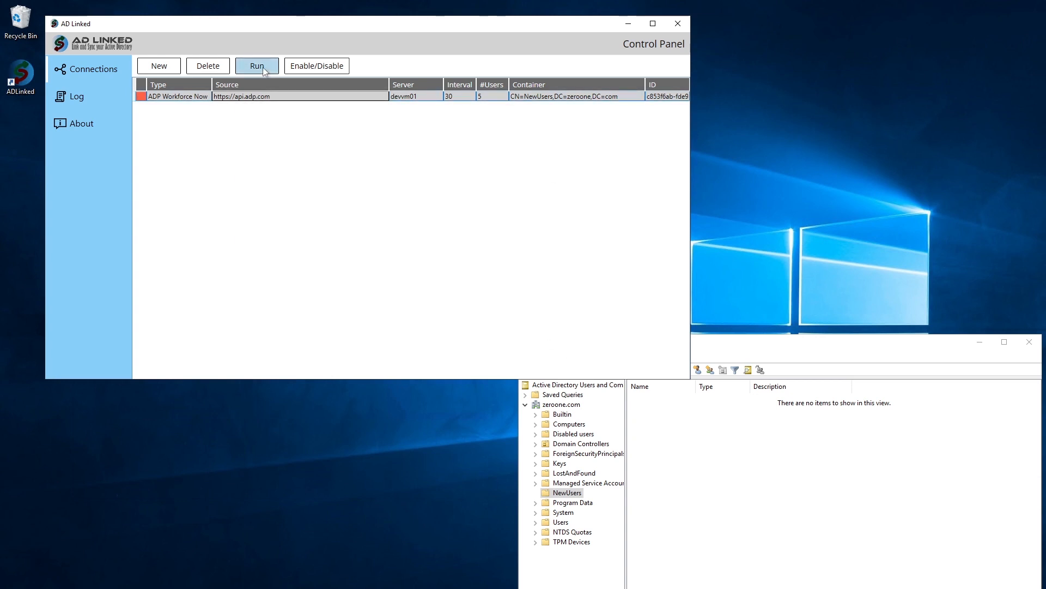
{"action": "left_click", "coordinate": [264, 71]}
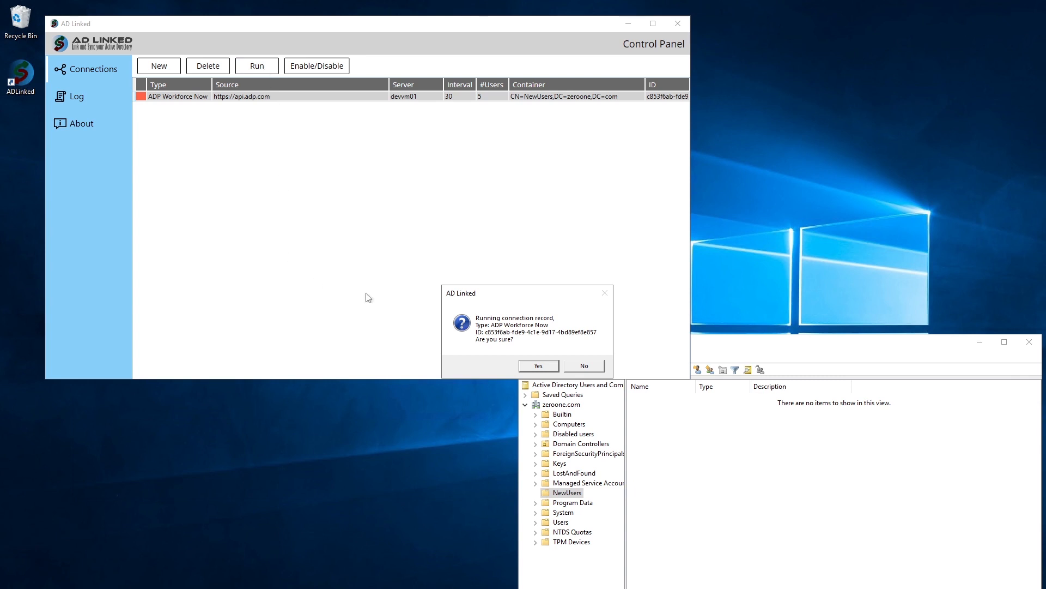
{"action": "left_click", "coordinate": [537, 365]}
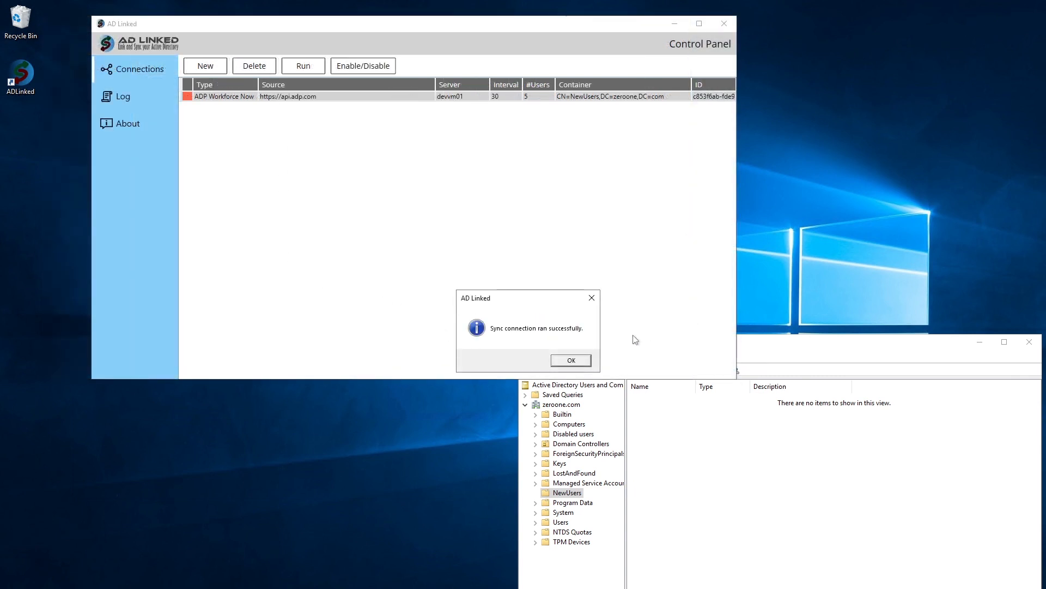
{"action": "left_click", "coordinate": [573, 361]}
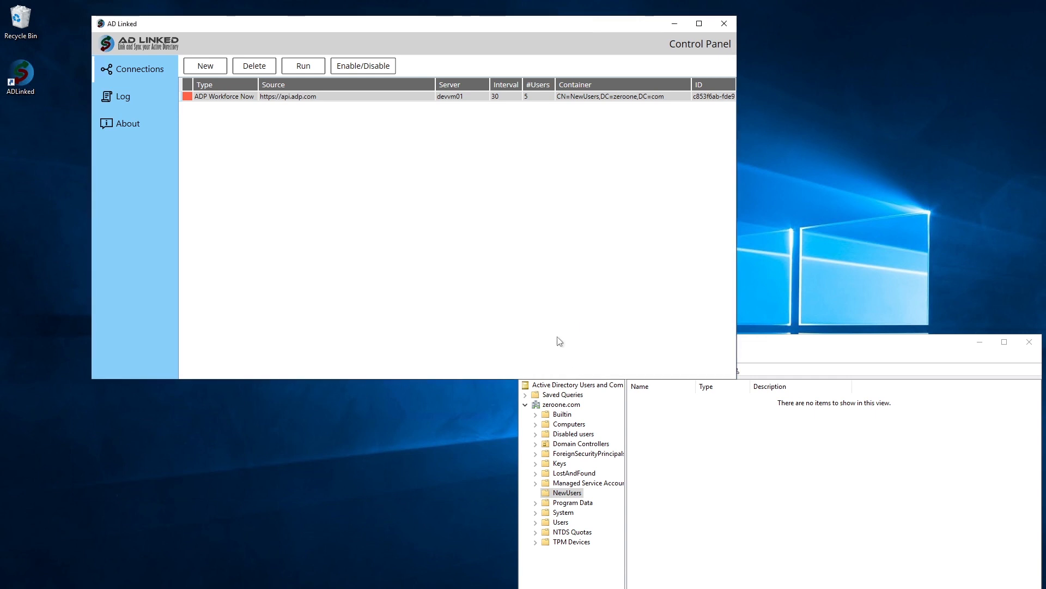
Check the NewUsers container in Active Directory Users and Computers and the AD Linked sync log, and return to the connections list.
{"action": "left_click", "coordinate": [784, 346]}
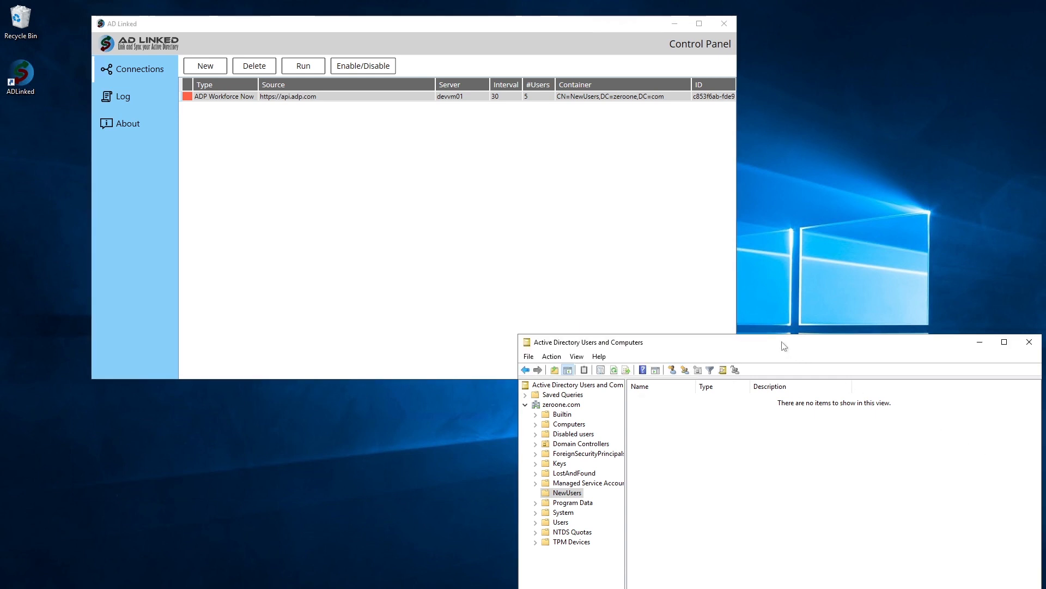
{"action": "left_click", "coordinate": [139, 97]}
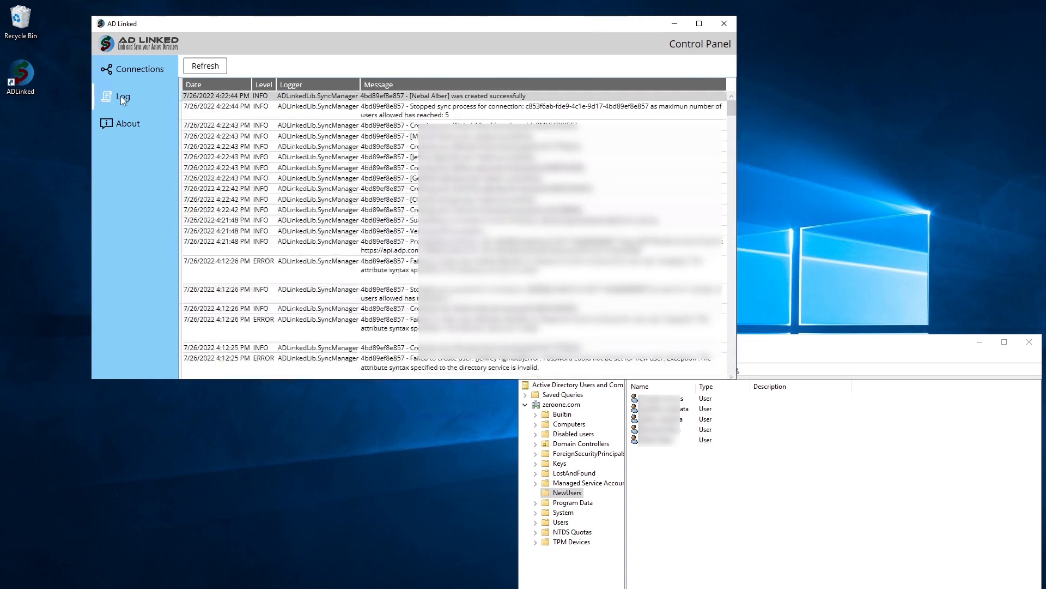
{"action": "left_click", "coordinate": [135, 70]}
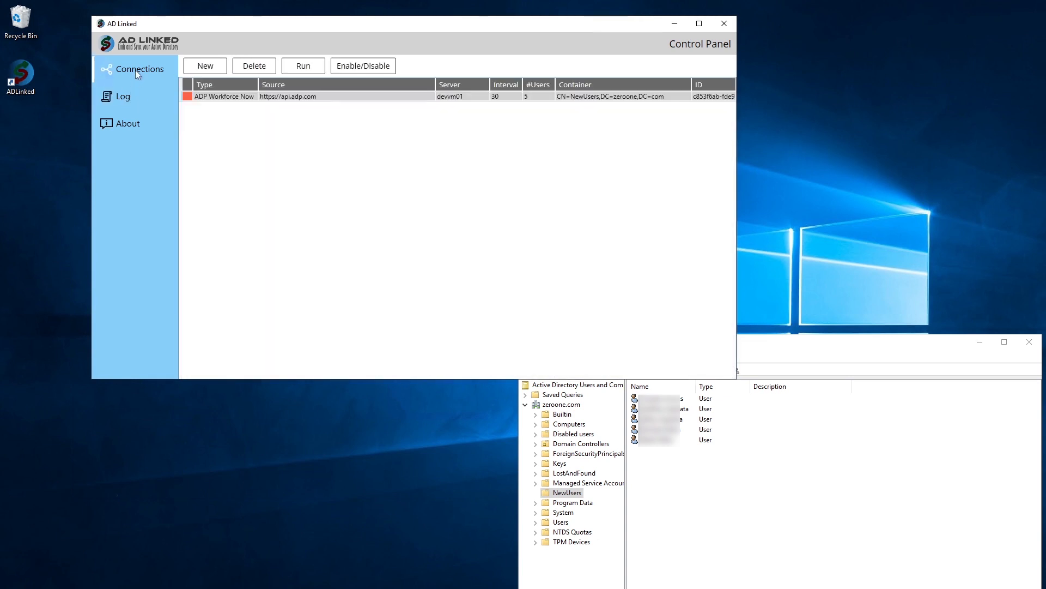